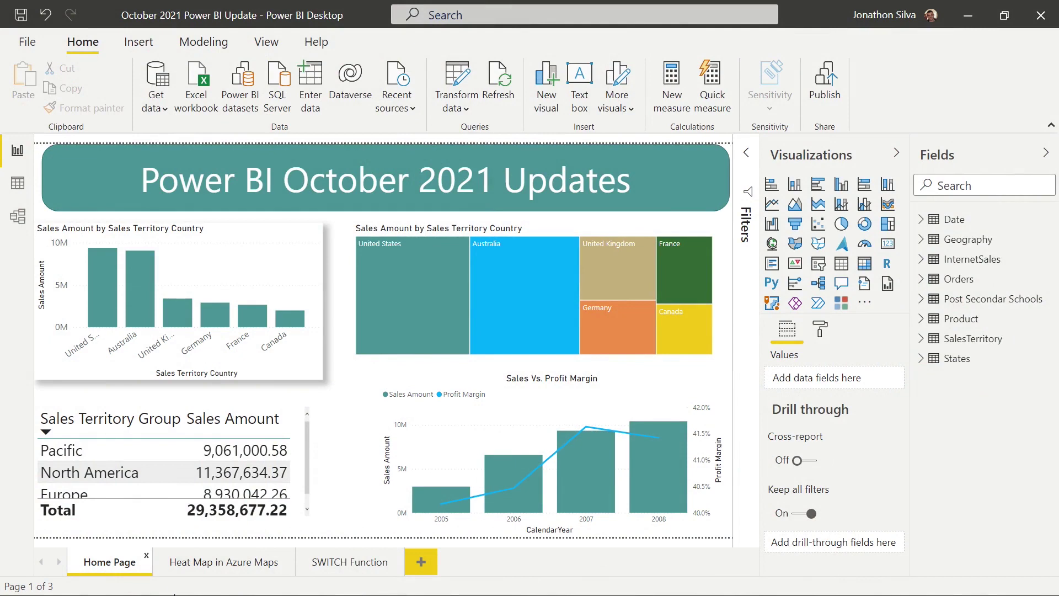
- Open the Heat Map in Azure Maps page and check in the global options that the Azure map visual preview feature is enabled
left_click(225, 567)
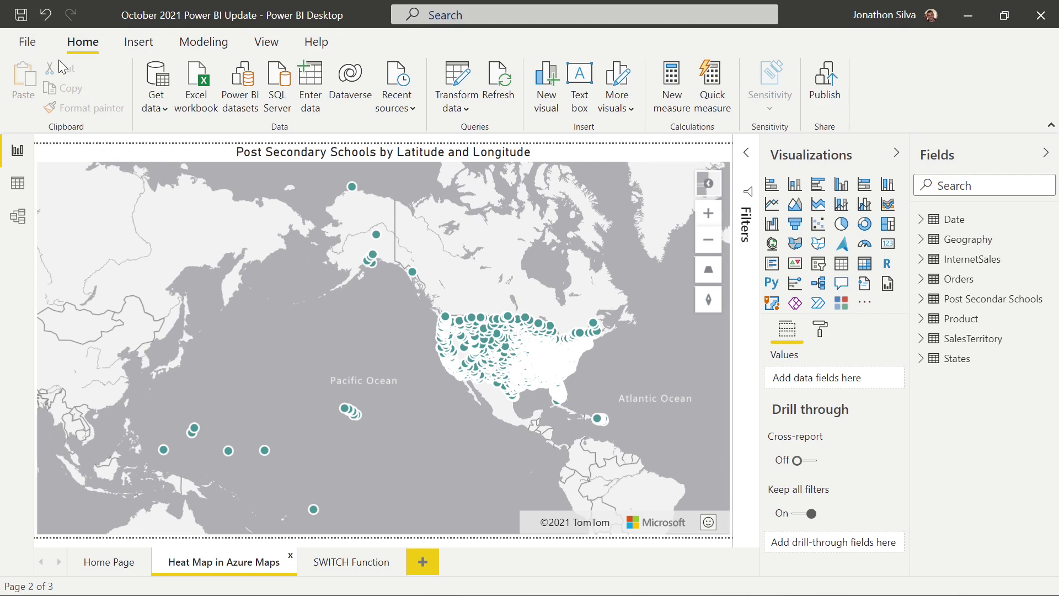
left_click(35, 43)
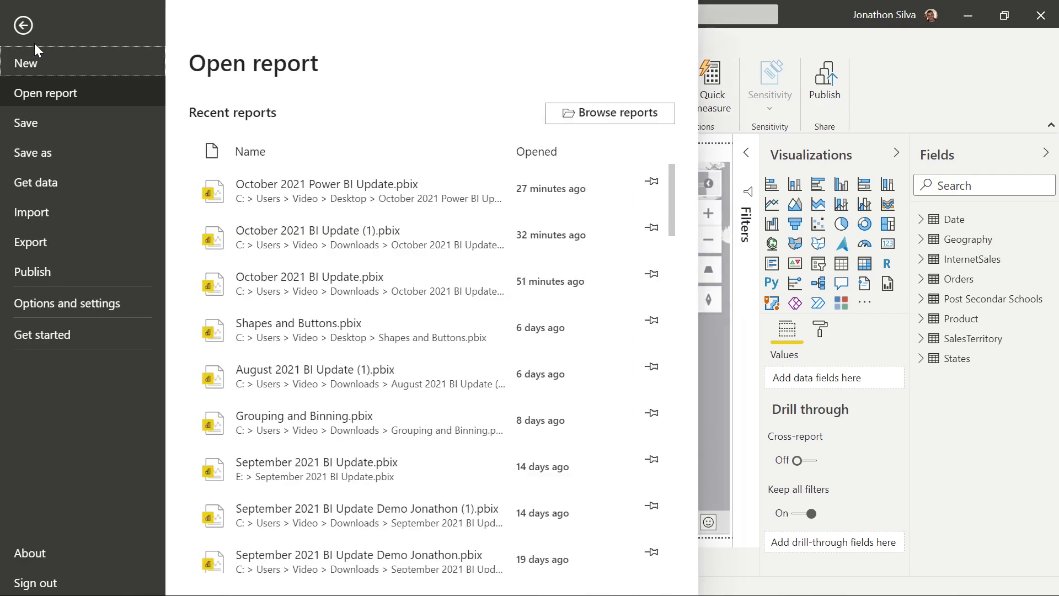
left_click(84, 303)
key("Escape")
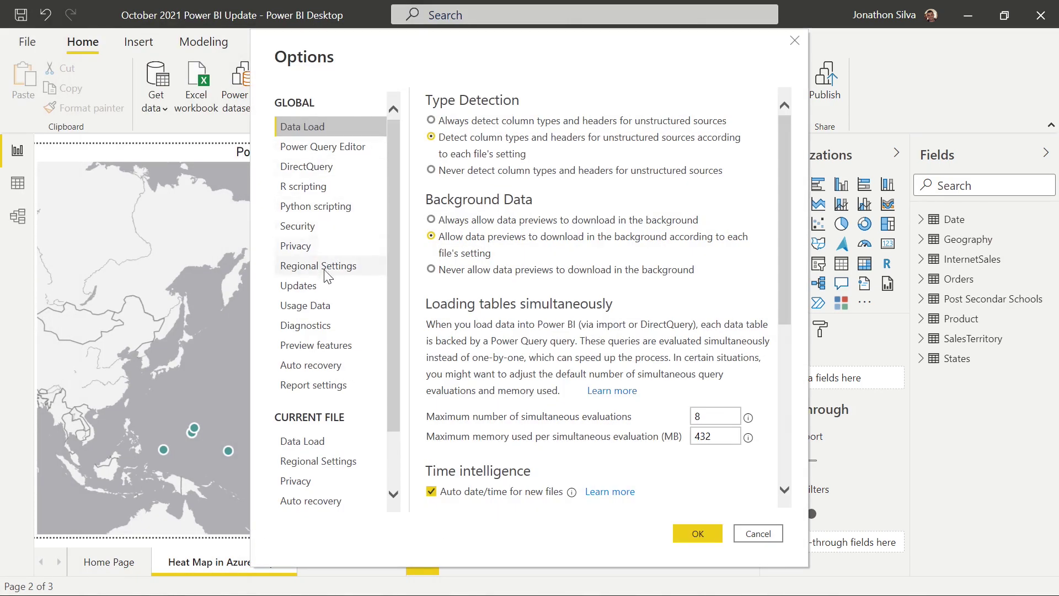
left_click(336, 348)
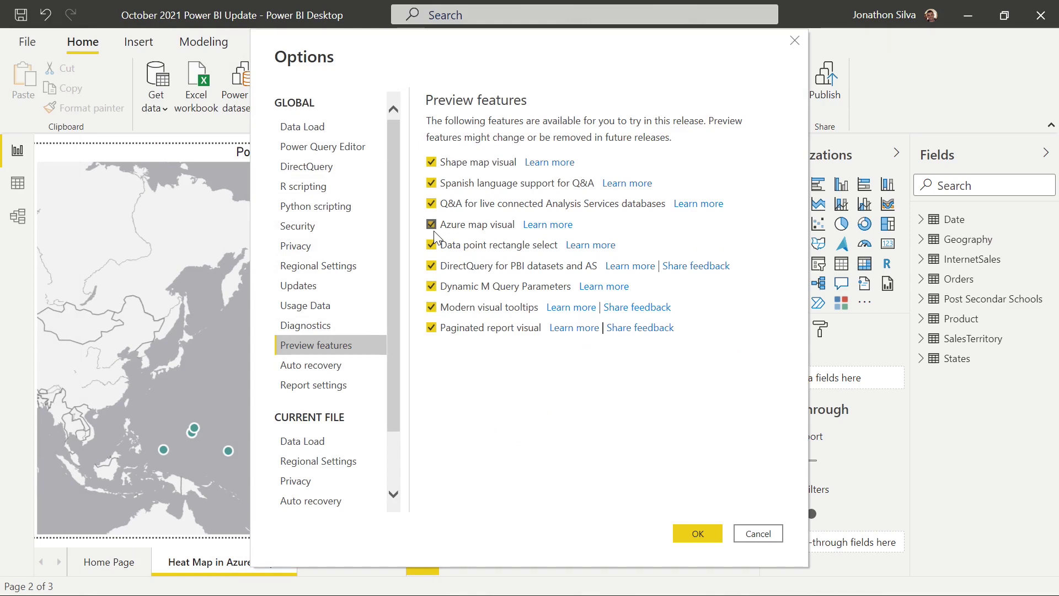
left_click(684, 530)
- Turn on the heat map layer of the post secondary schools map and turn off its bubbles layer
left_click_drag(660, 375, 539, 371)
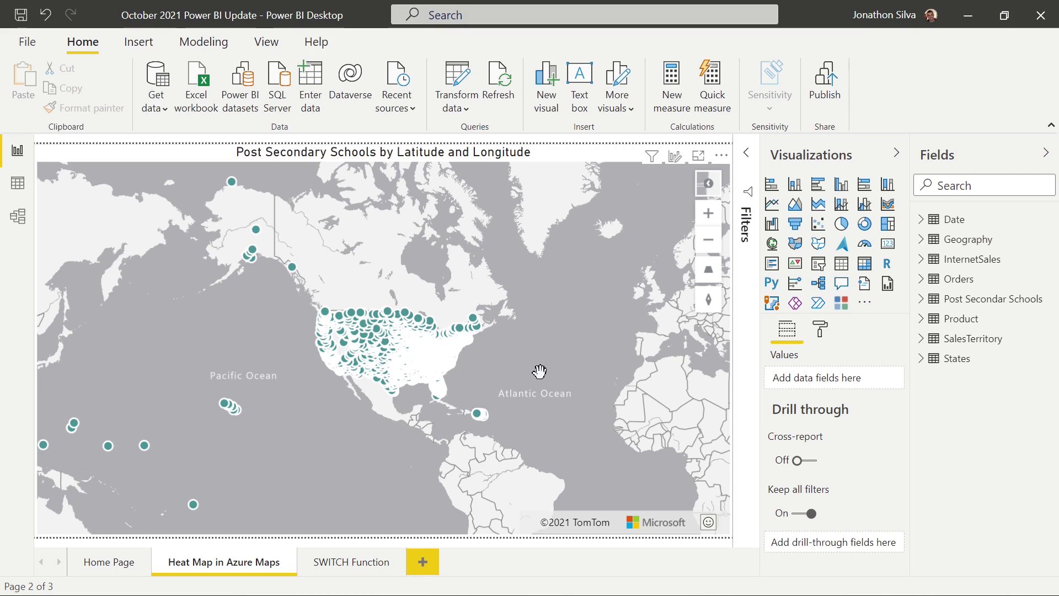
scroll(539, 371, "up", 5)
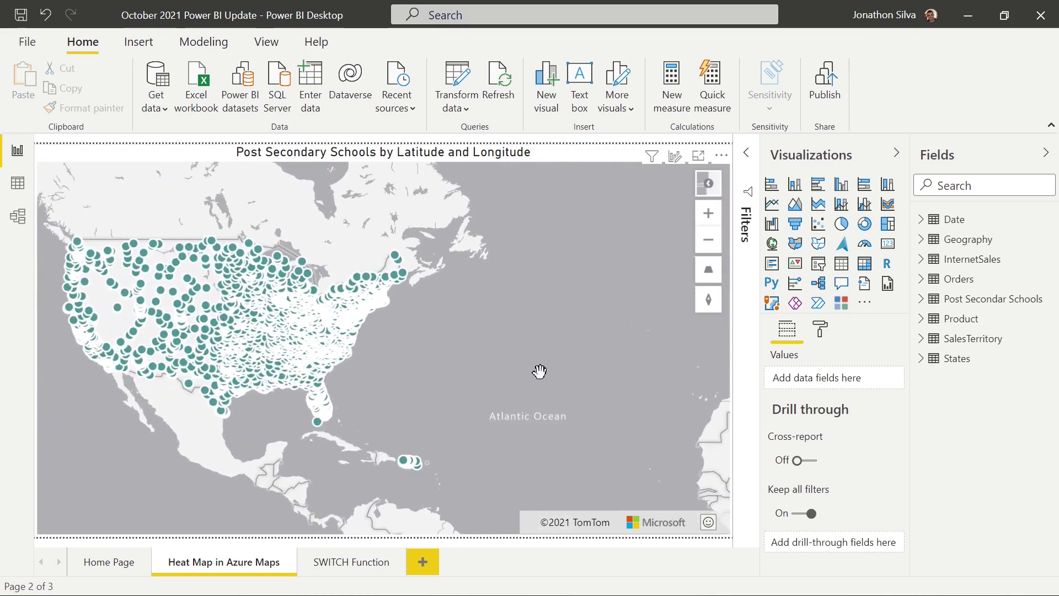
left_click_drag(419, 371, 541, 394)
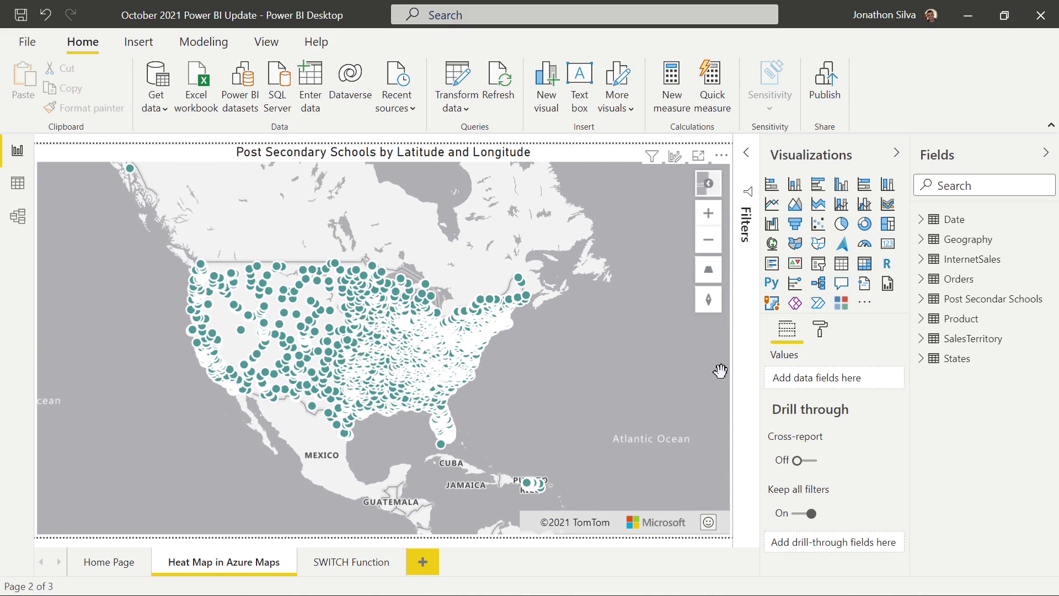
left_click(821, 331)
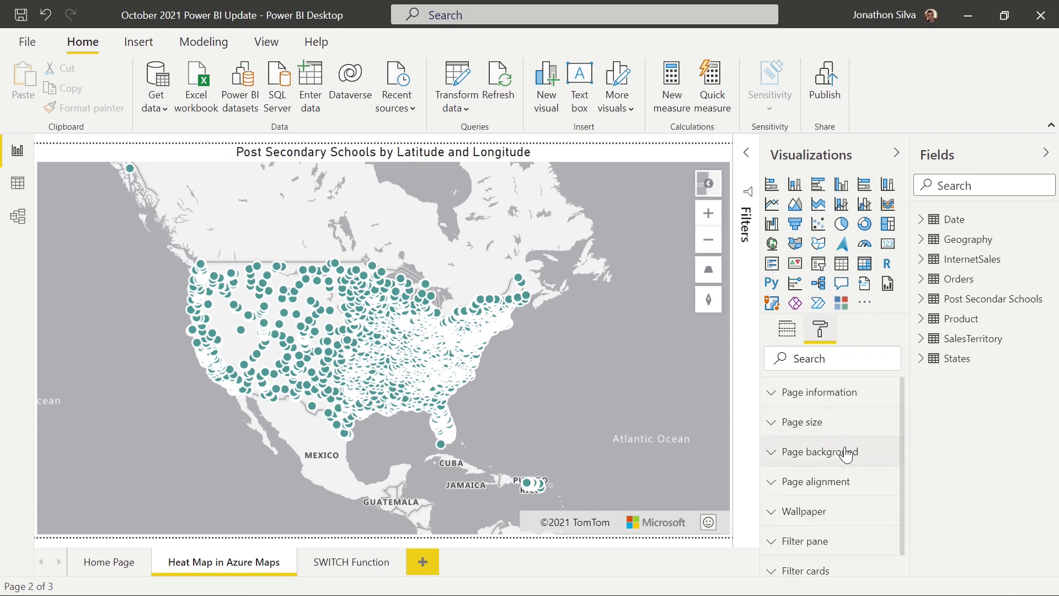
scroll(844, 453, "down", 1)
left_click(584, 418)
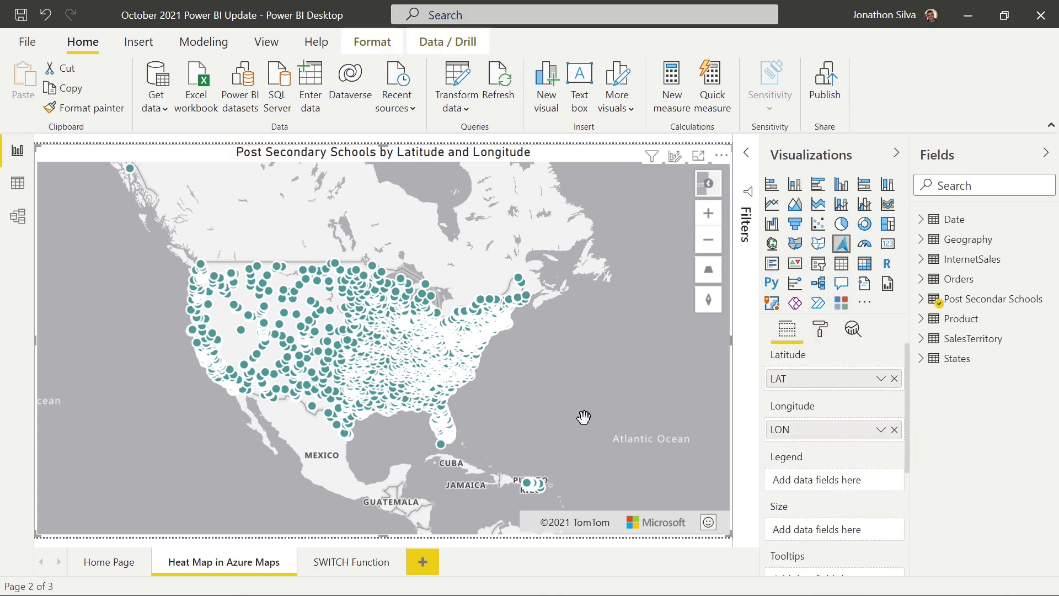
left_click(820, 329)
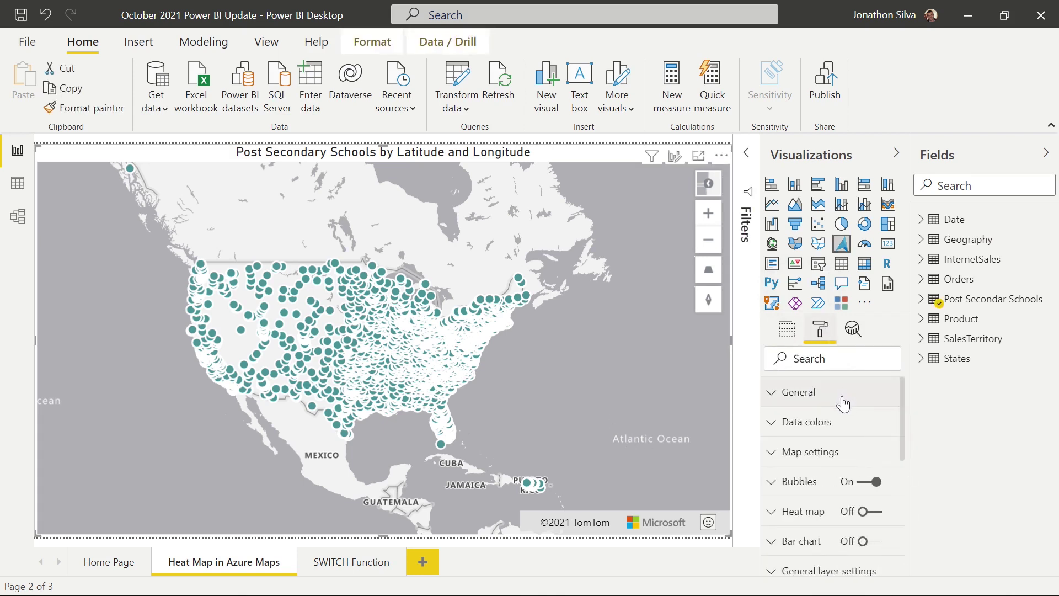
scroll(822, 471, "down", 2)
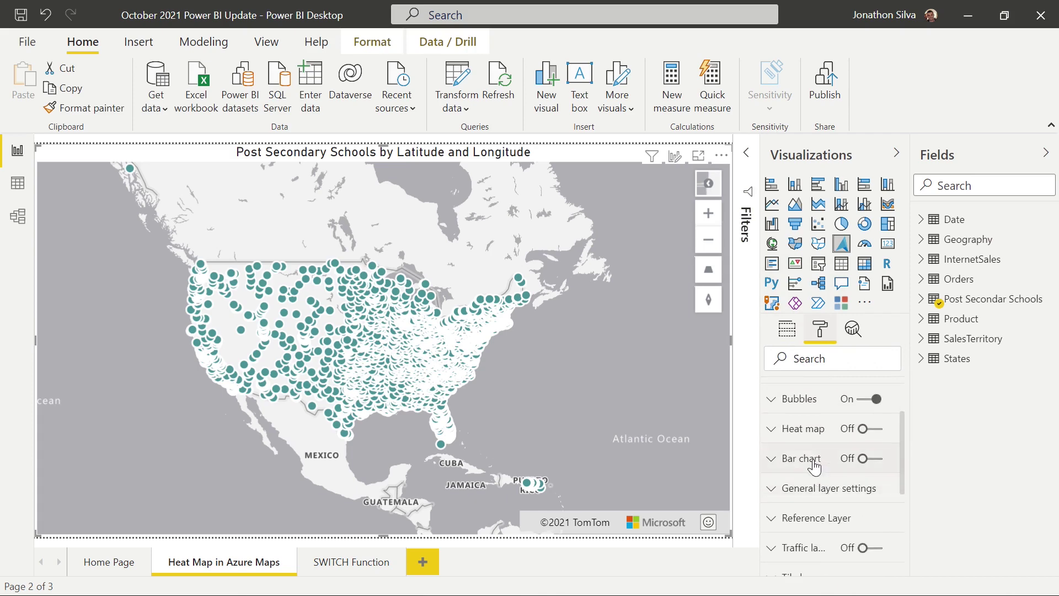
left_click(876, 429)
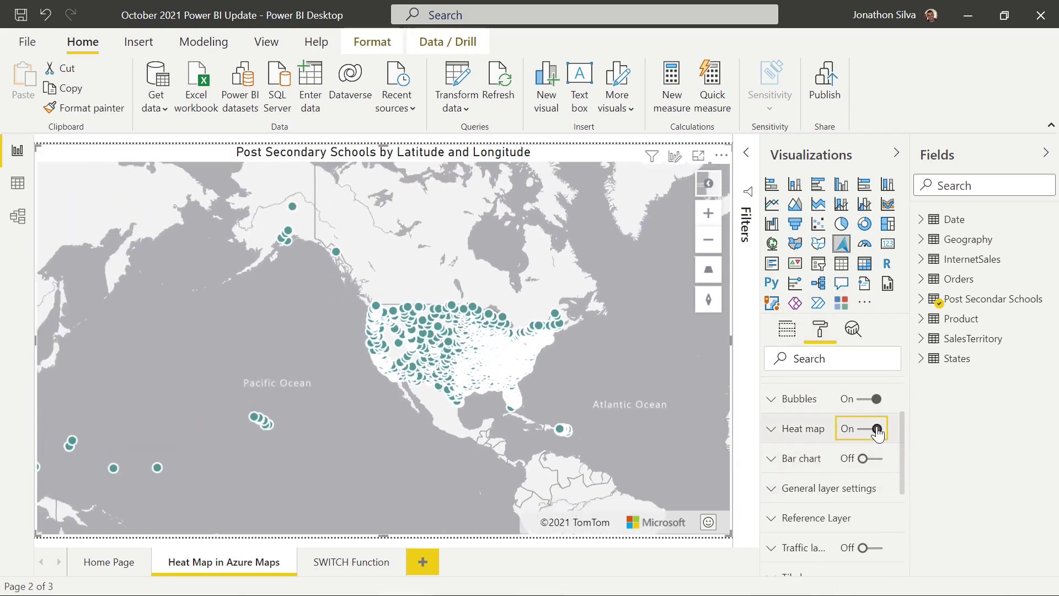
left_click(864, 399)
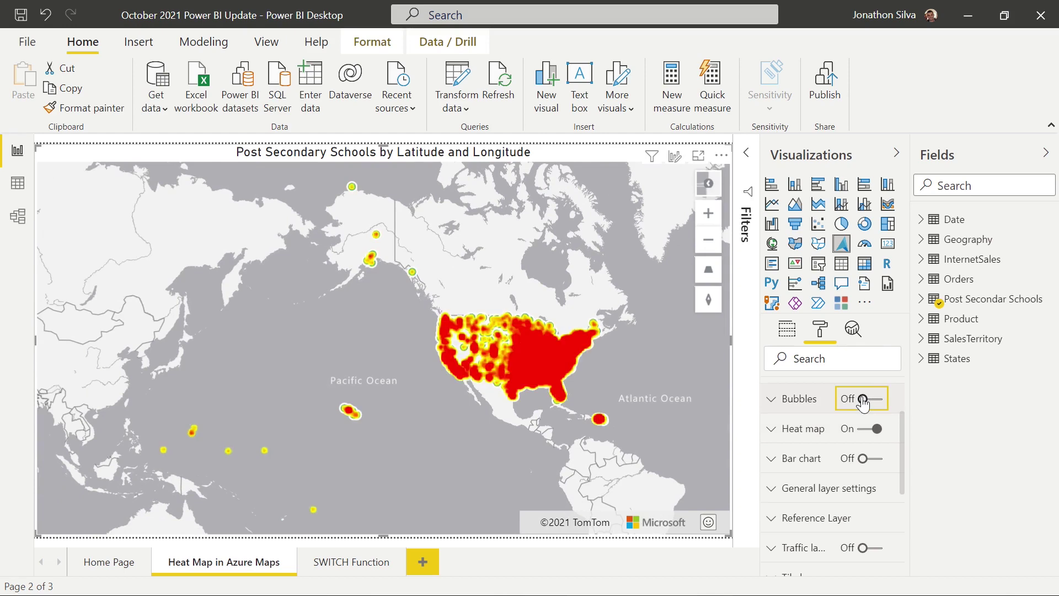
- Set the radius of the map's heat map layer to 10
scroll(663, 371, "up", 5)
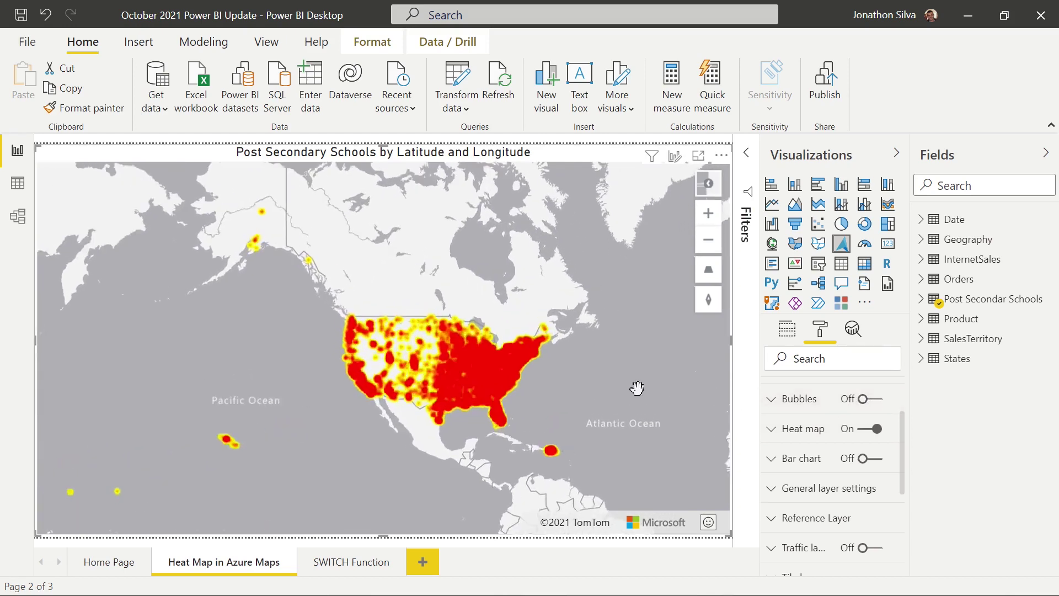
scroll(535, 406, "up", 4)
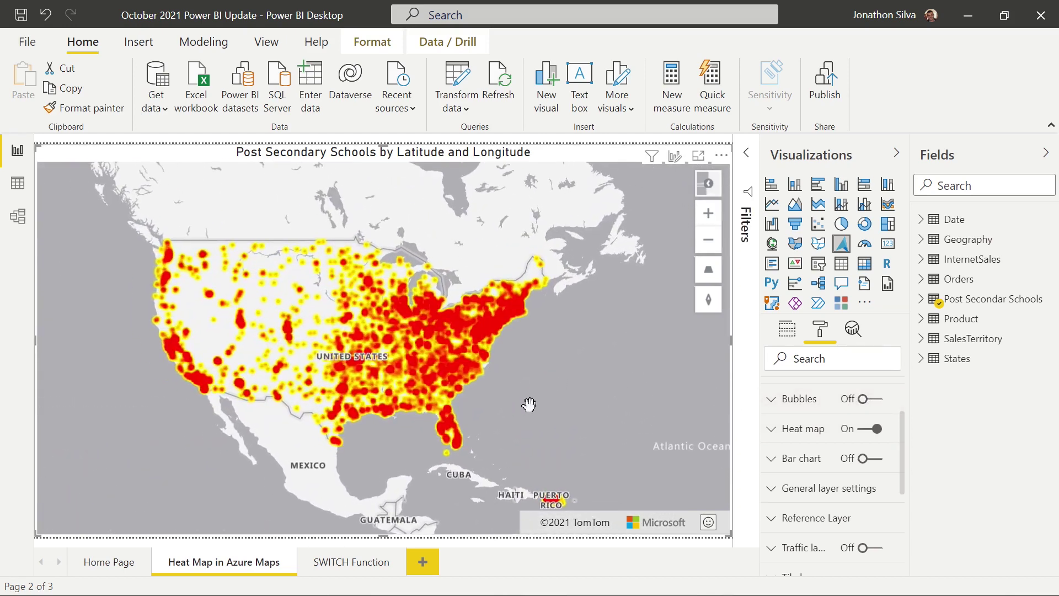
left_click_drag(544, 381, 574, 404)
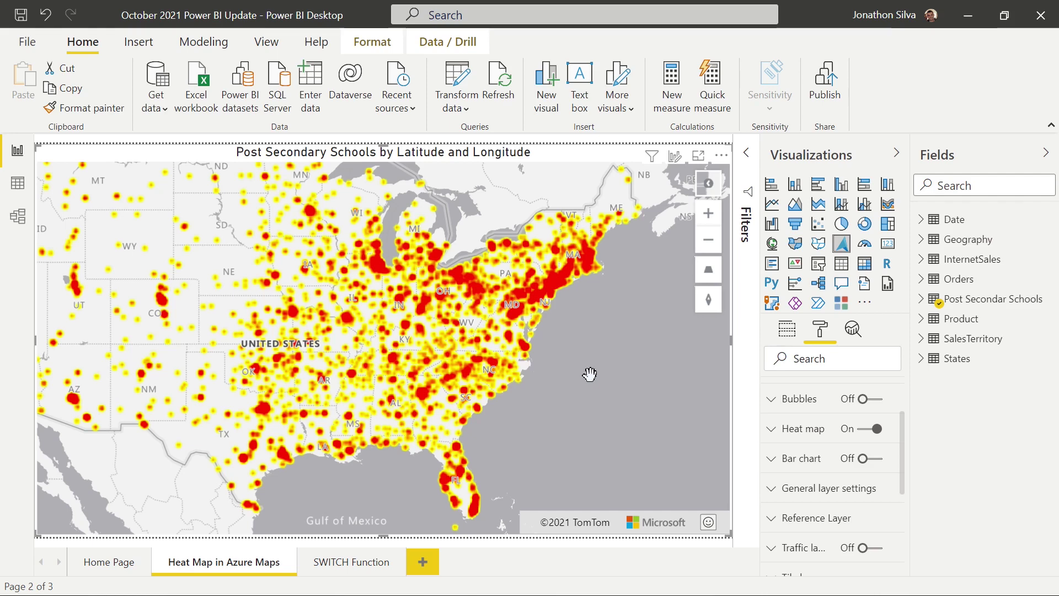
left_click(776, 434)
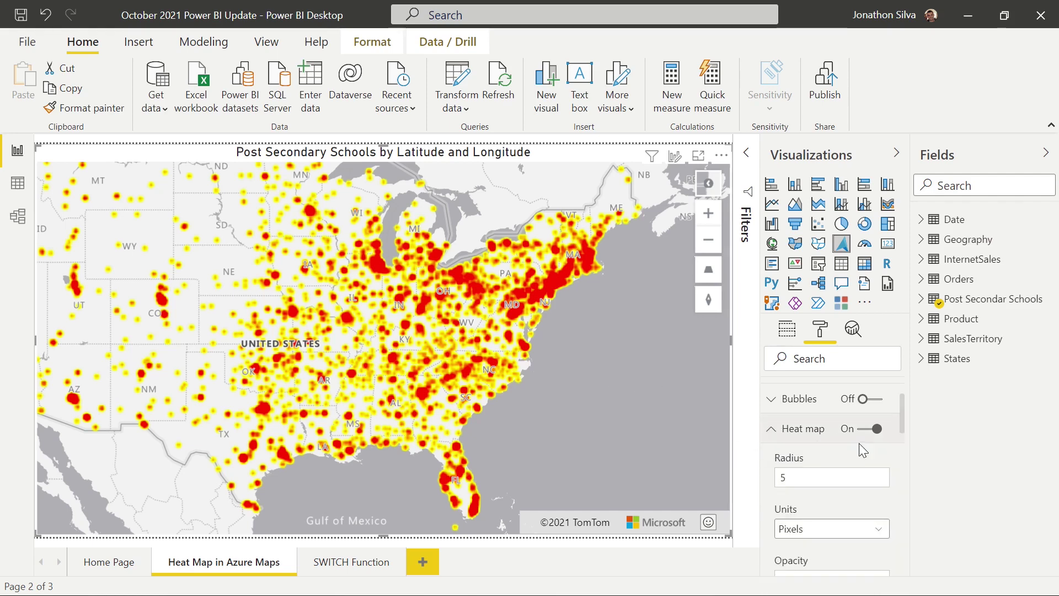
scroll(858, 442, "down", 3)
left_click_drag(595, 340, 594, 365)
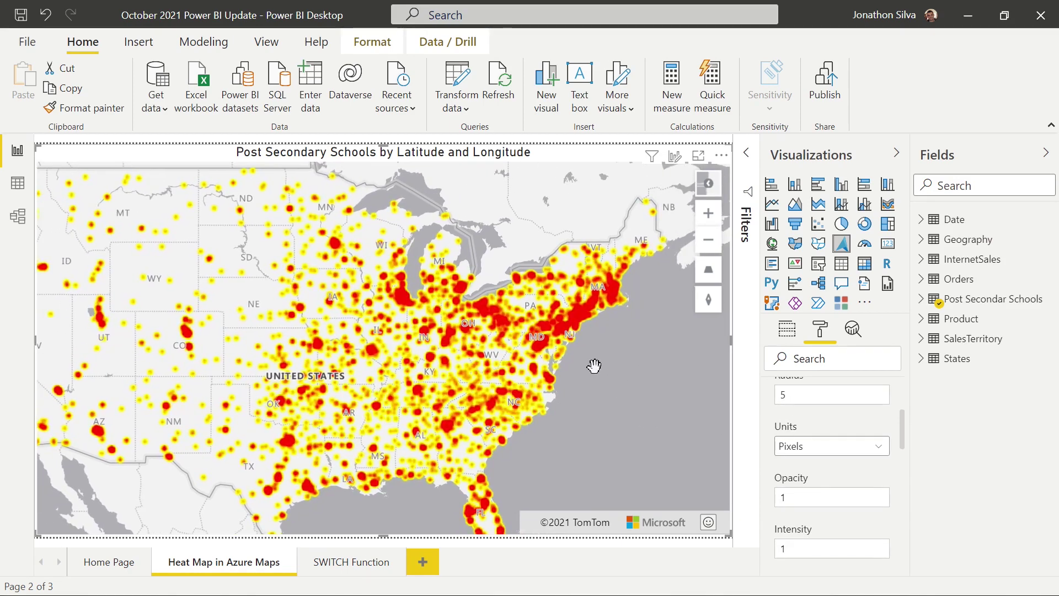
scroll(596, 367, "up", 5)
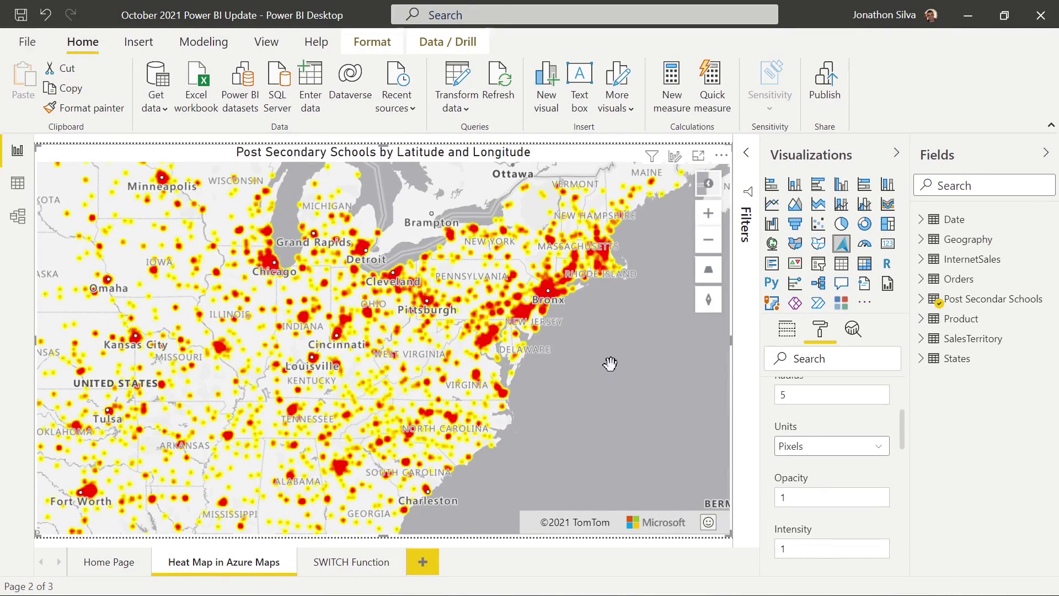
scroll(610, 365, "up", 3)
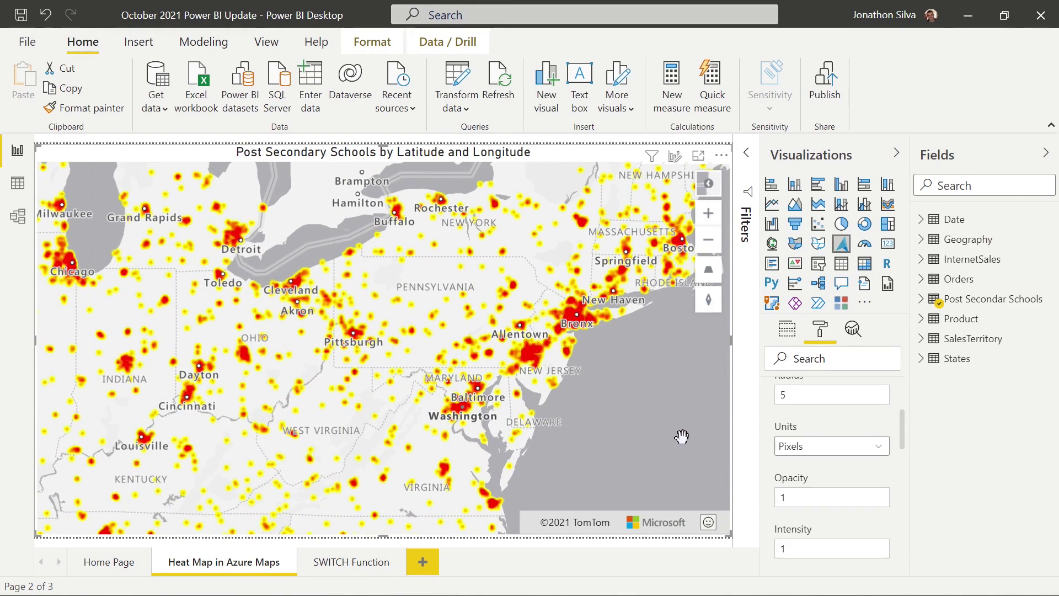
scroll(904, 411, "up", 2)
left_click(790, 459)
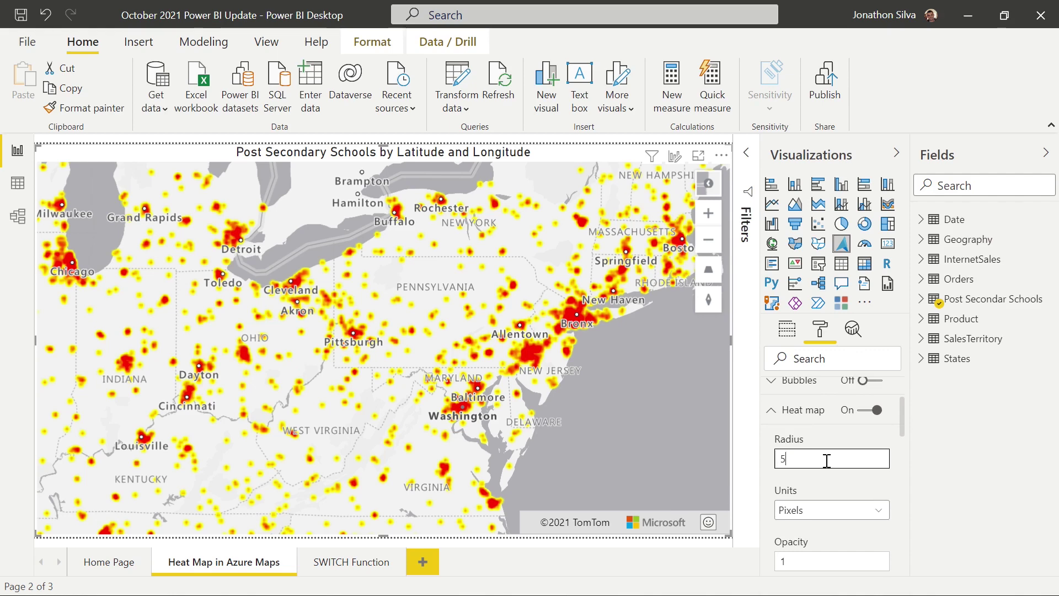
type("10")
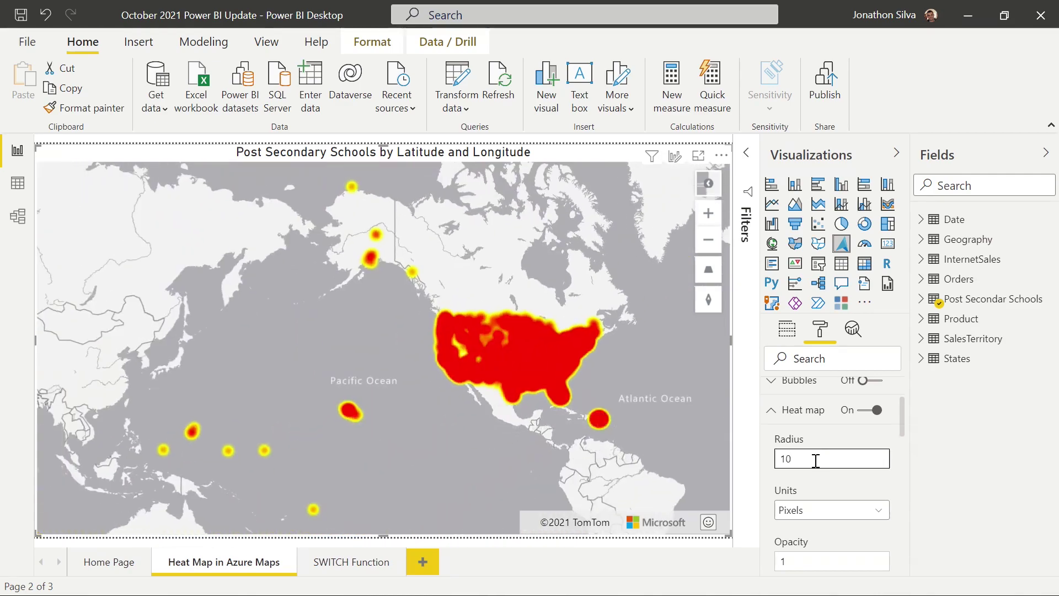
- Examine how the enlarged heat map radius displays school density around the northeastern United States
scroll(578, 384, "up", 3)
scroll(578, 383, "up", 5)
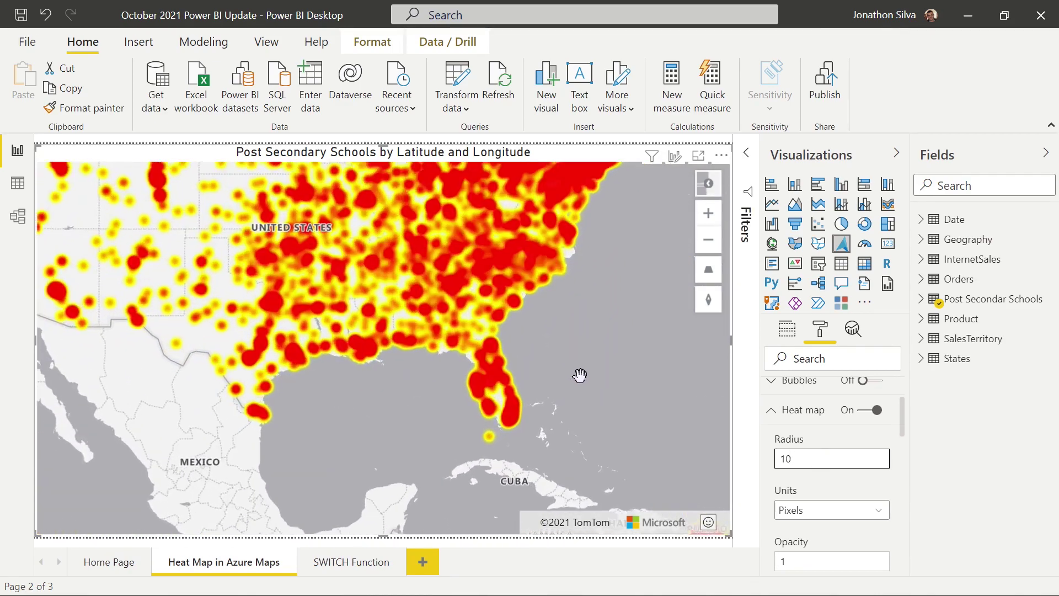
left_click_drag(596, 276, 579, 425)
left_click_drag(605, 326, 606, 357)
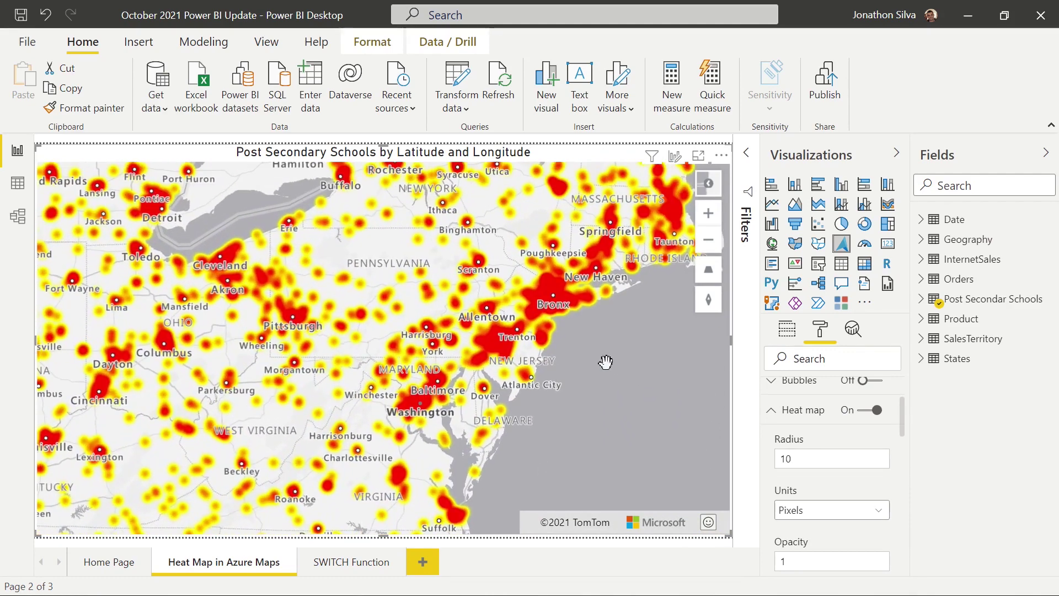
scroll(598, 393, "down", 1)
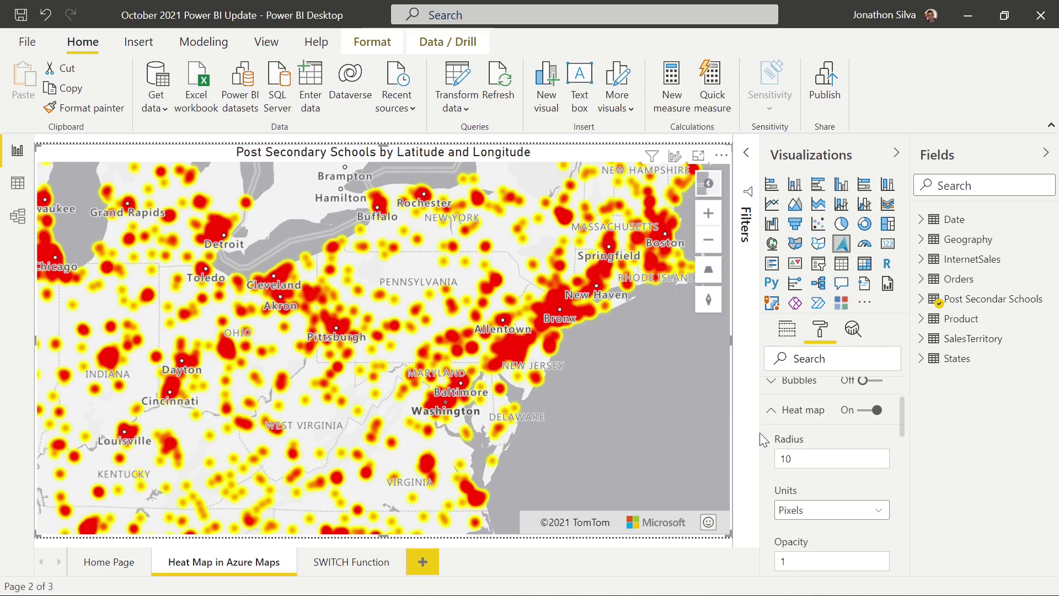
- Review the remaining heat map settings, including the units options, opacity, intensity, gradient colors, zoom limits and layer position options
scroll(829, 479, "down", 3)
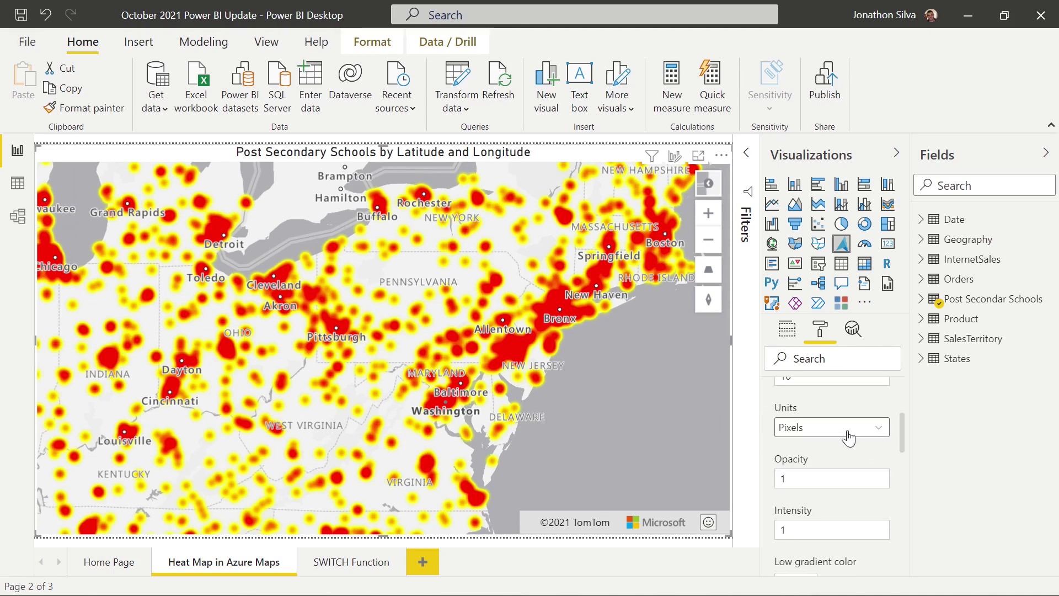
left_click(871, 440)
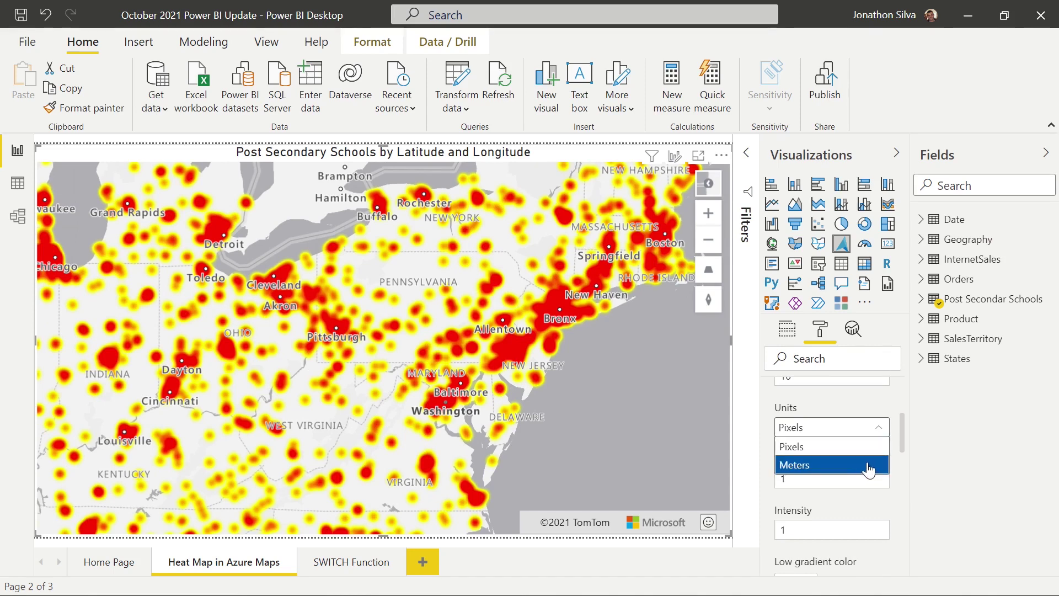
left_click(871, 408)
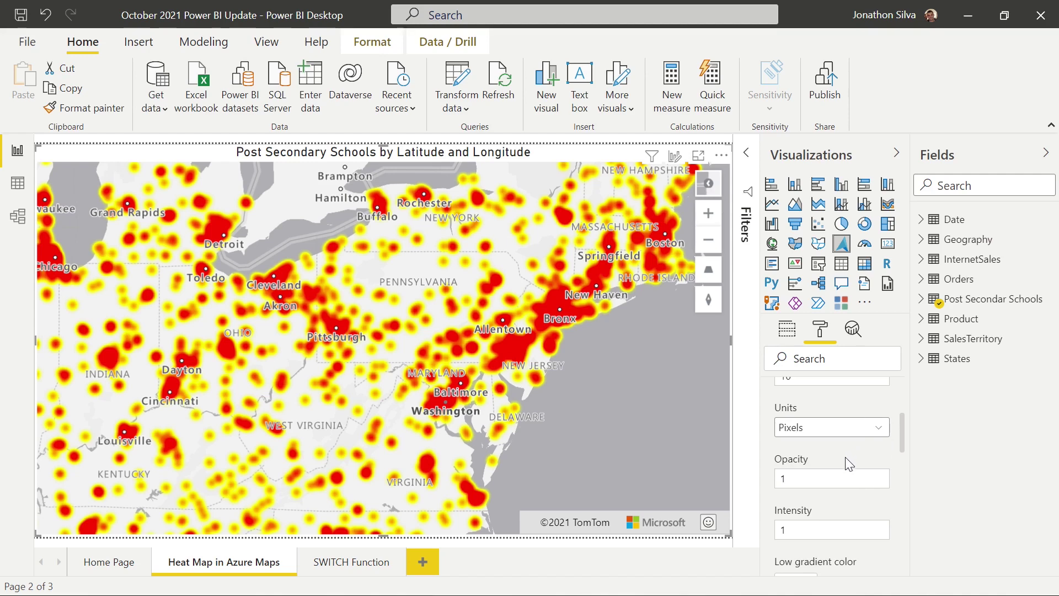
scroll(838, 466, "down", 3)
scroll(853, 458, "down", 3)
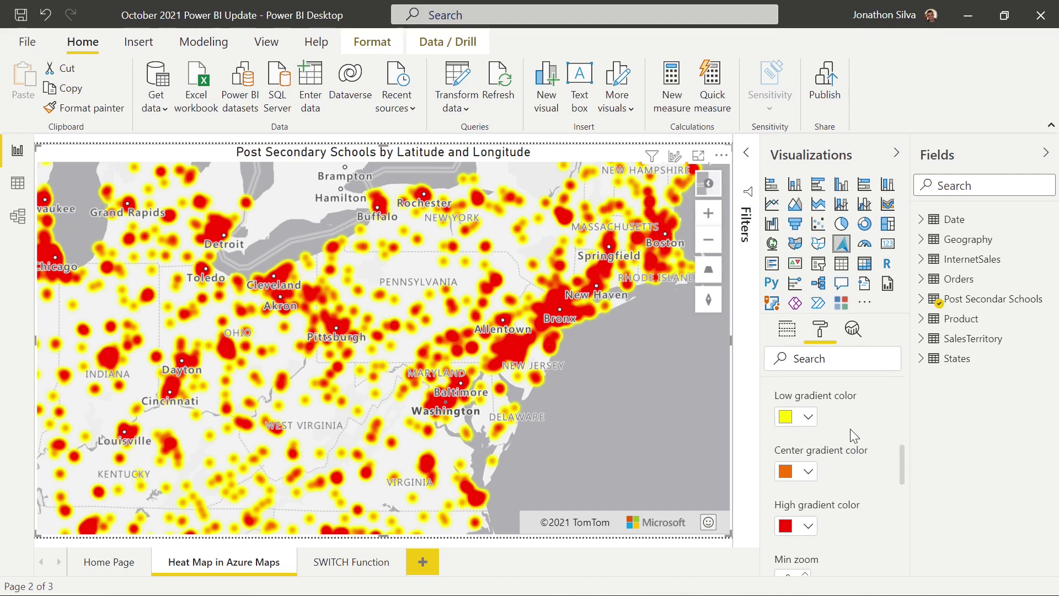
scroll(855, 435, "down", 3)
scroll(852, 438, "up", 3)
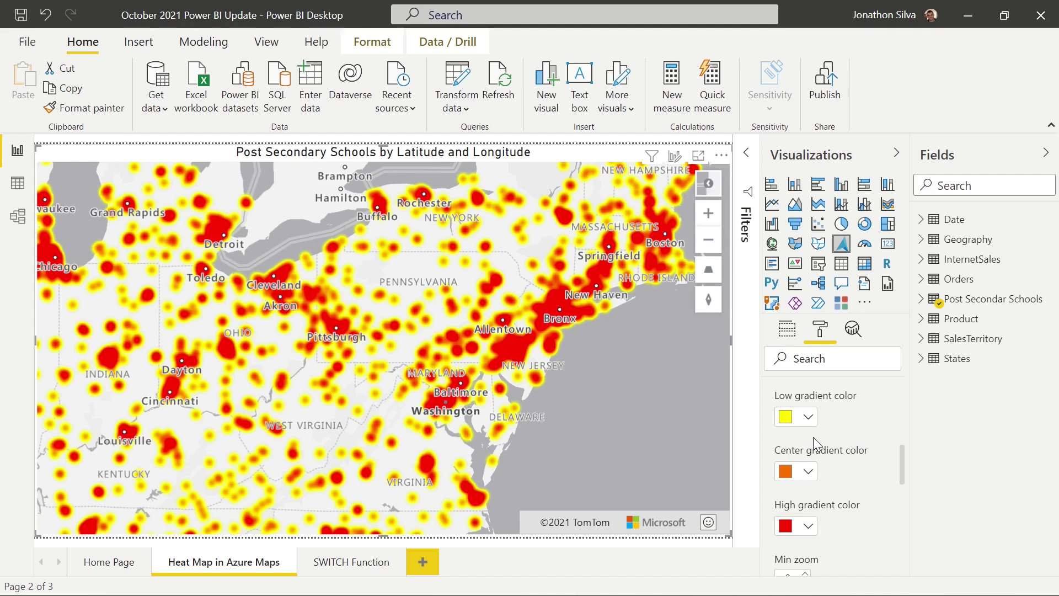
mouse_move(855, 454)
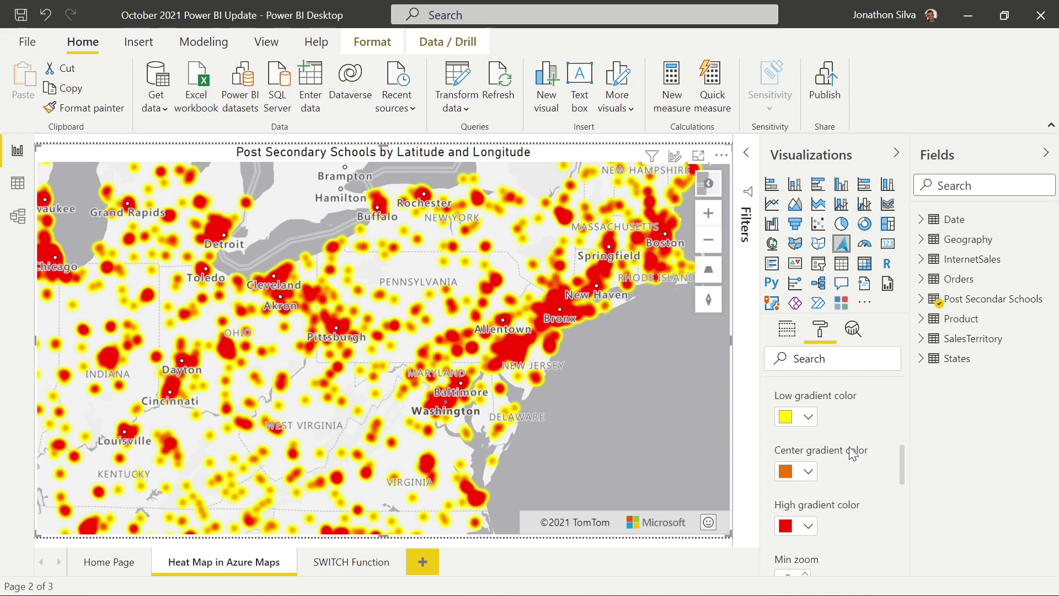
scroll(852, 439, "down", 3)
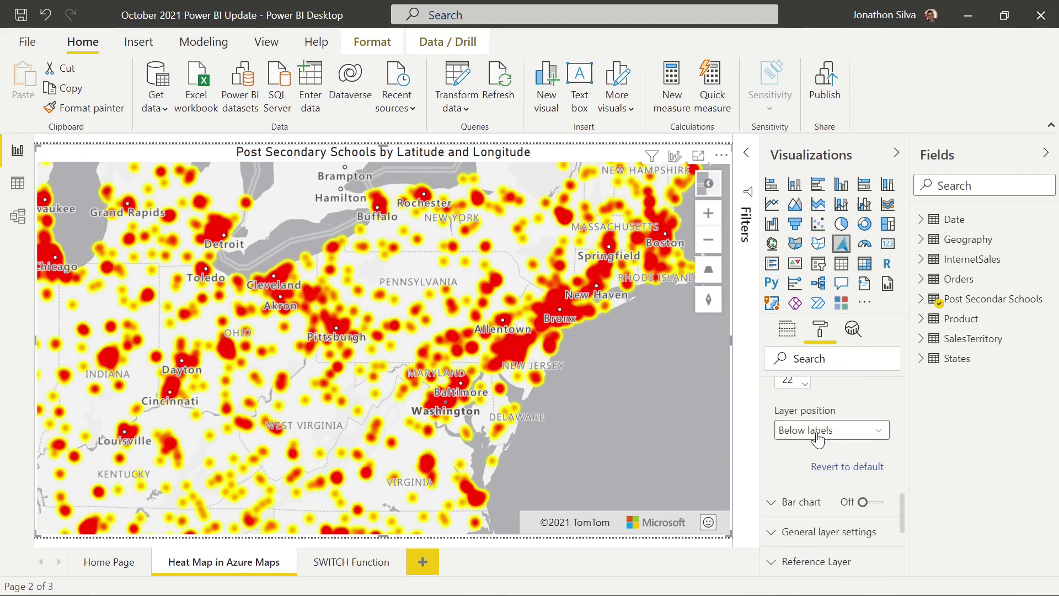
left_click(835, 433)
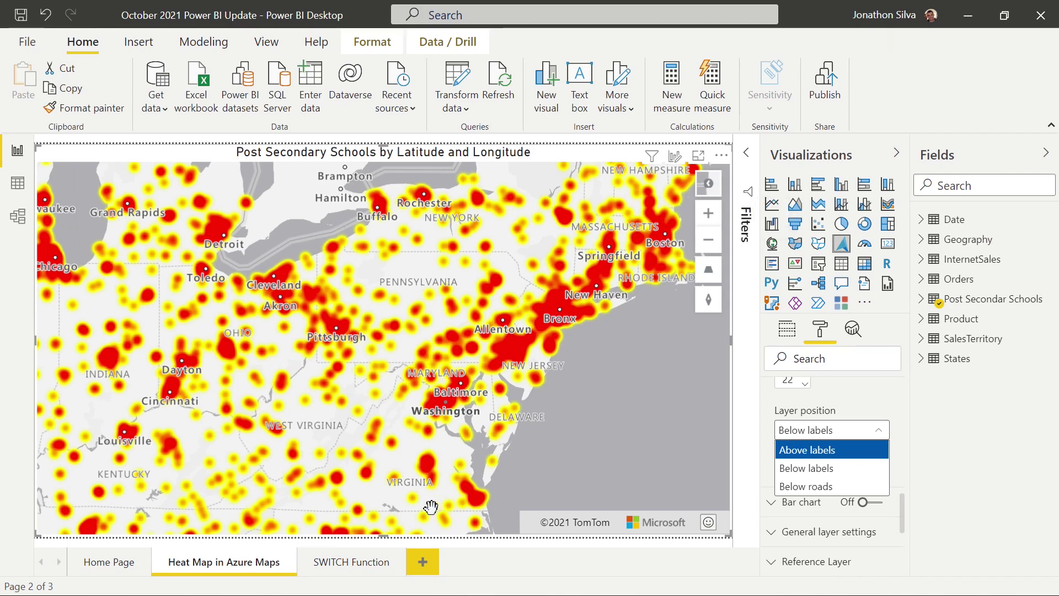
- Open the SWITCH Function page, select the monthly sales chart and display the formula of the InternetSales table's Total Sales measure
left_click(358, 562)
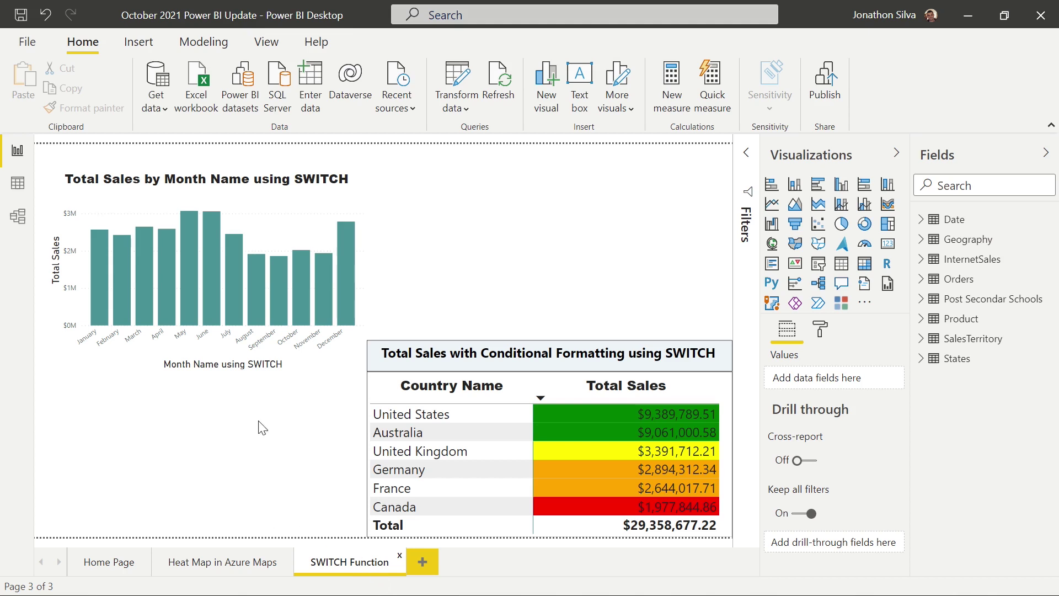
left_click(300, 218)
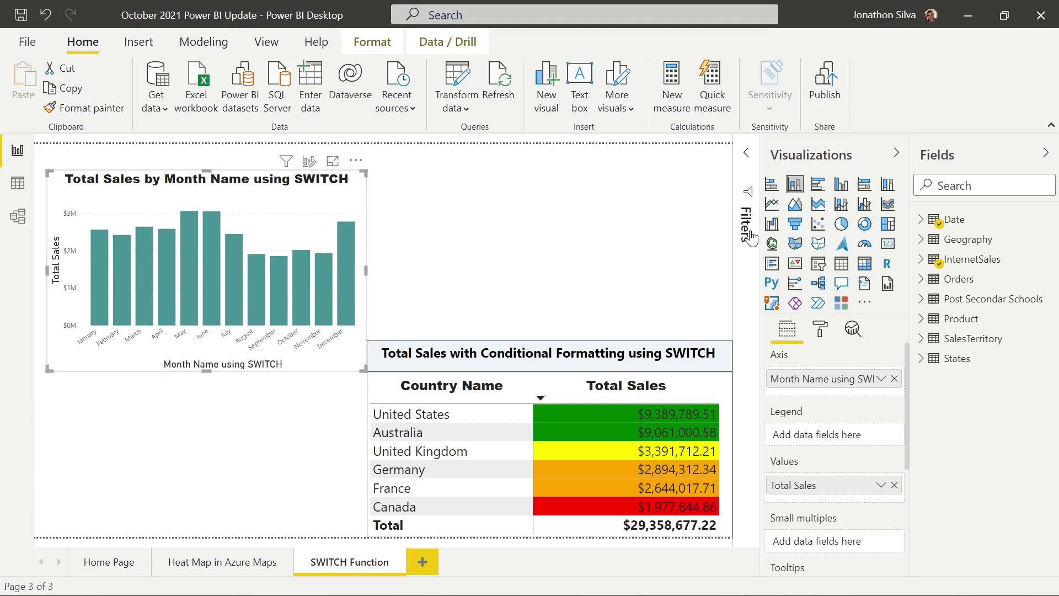
left_click(920, 259)
scroll(987, 364, "down", 2)
scroll(996, 375, "down", 10)
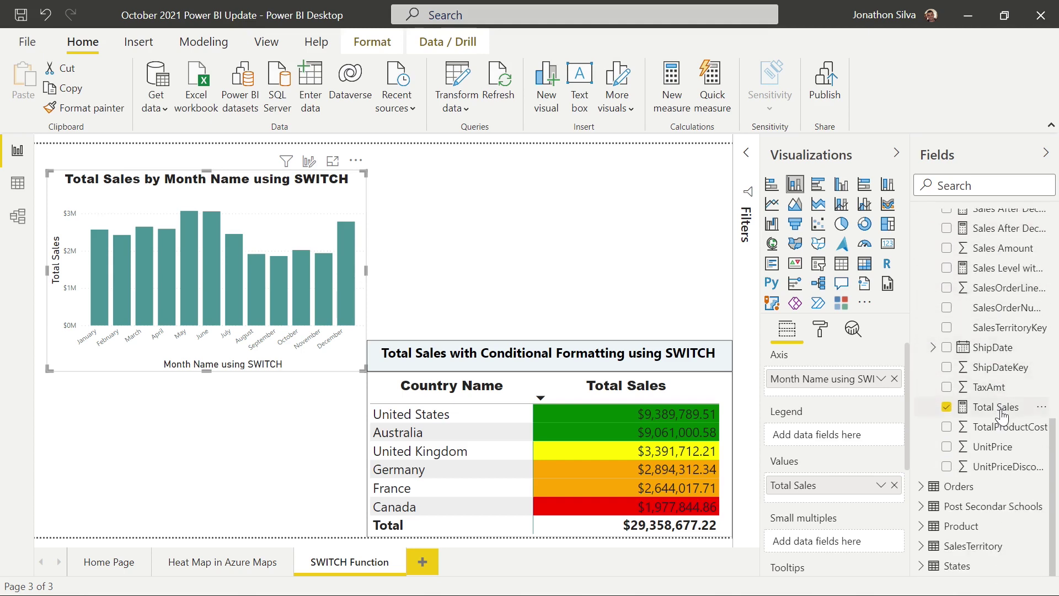
left_click(998, 409)
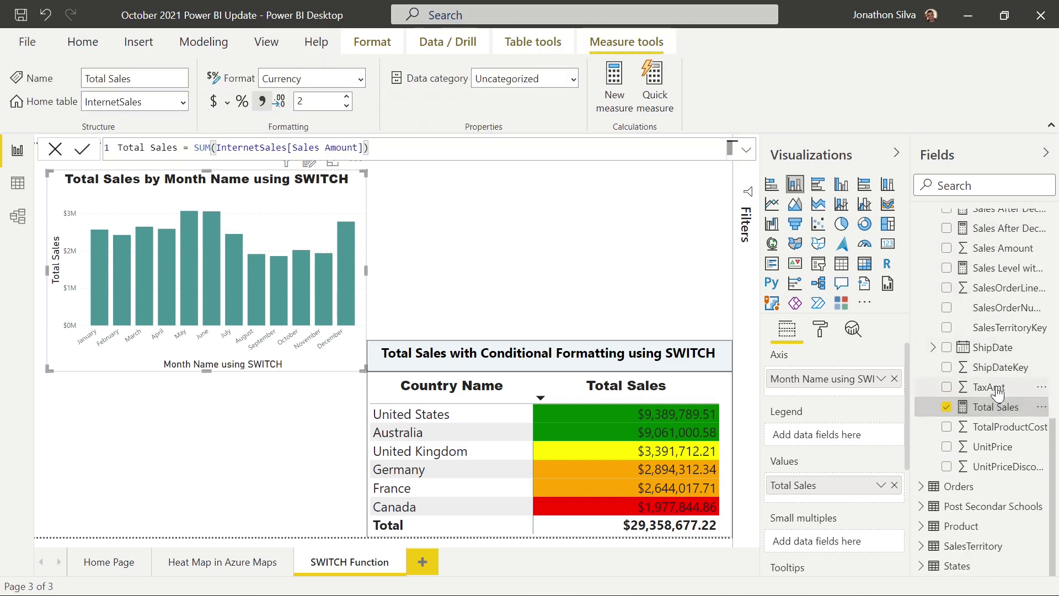
- Display the formula of the Date table's Month Name using SWITCH column and check which column it is sorted by
scroll(996, 284, "up", 4)
scroll(996, 284, "up", 5)
left_click(921, 219)
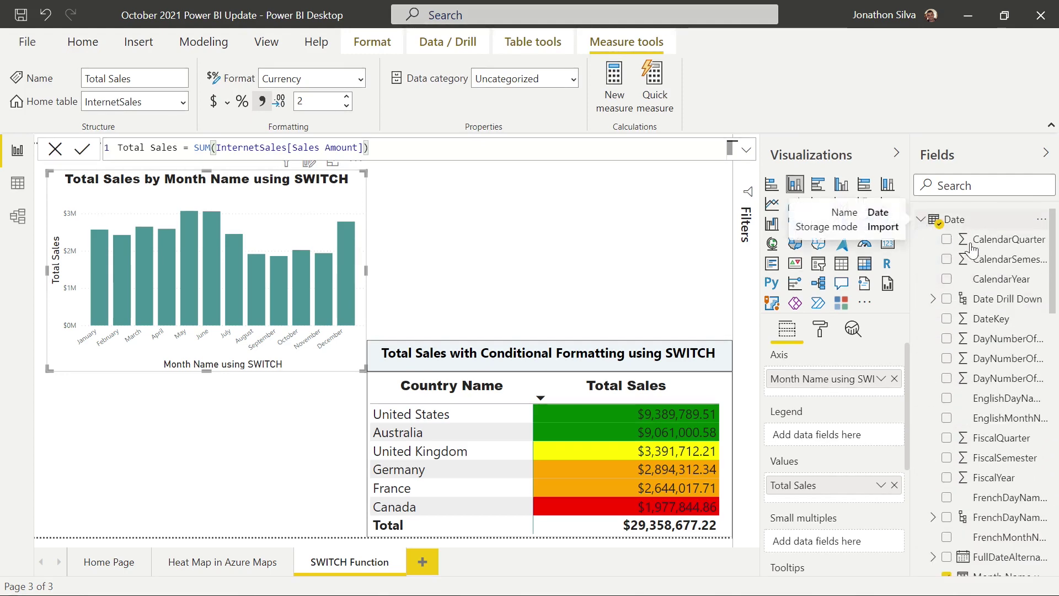
scroll(1001, 309, "down", 5)
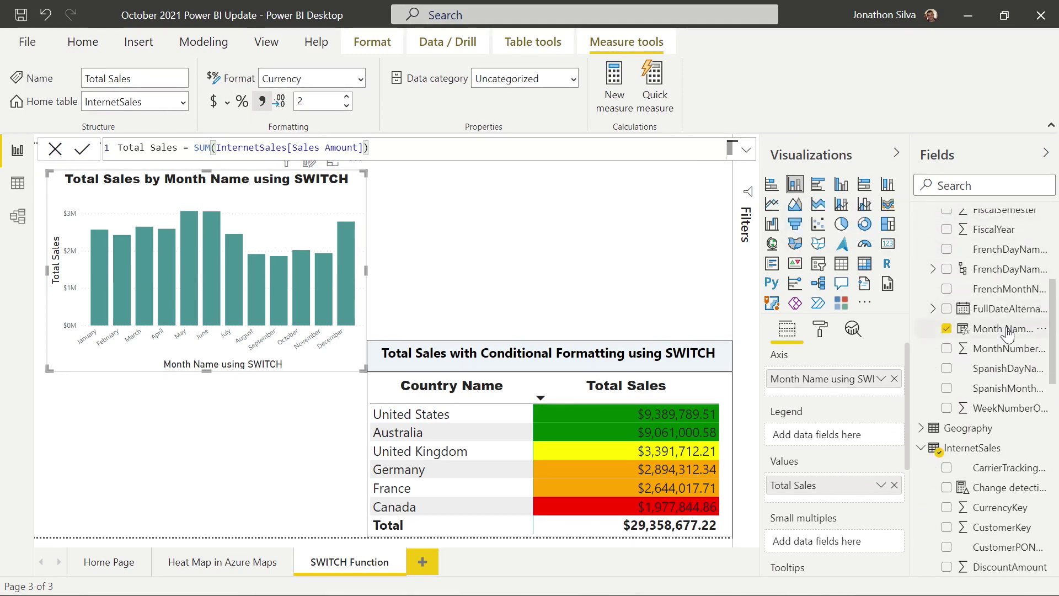
left_click(1007, 334)
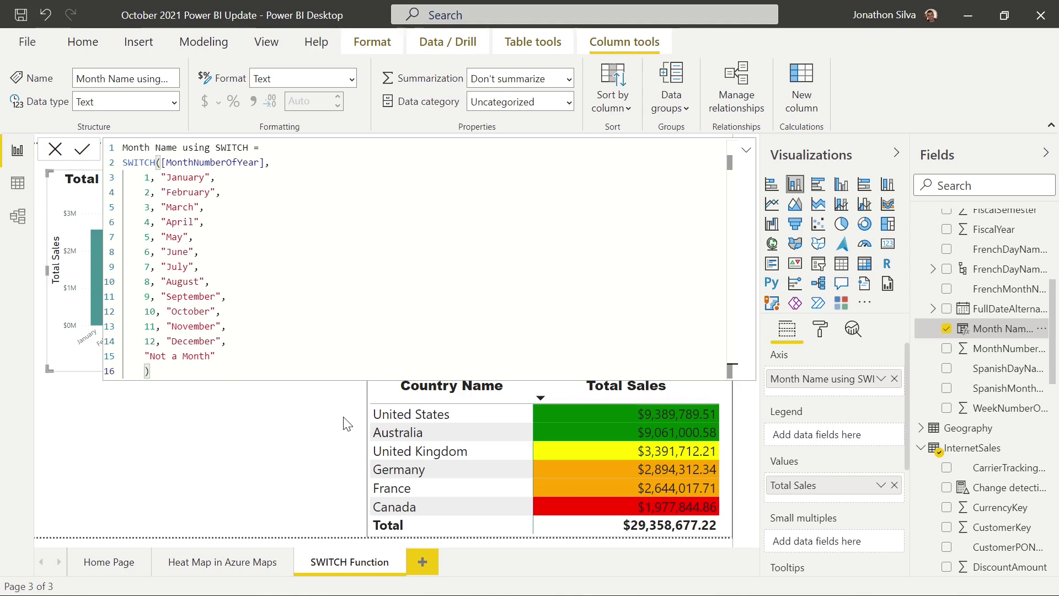
left_click(628, 108)
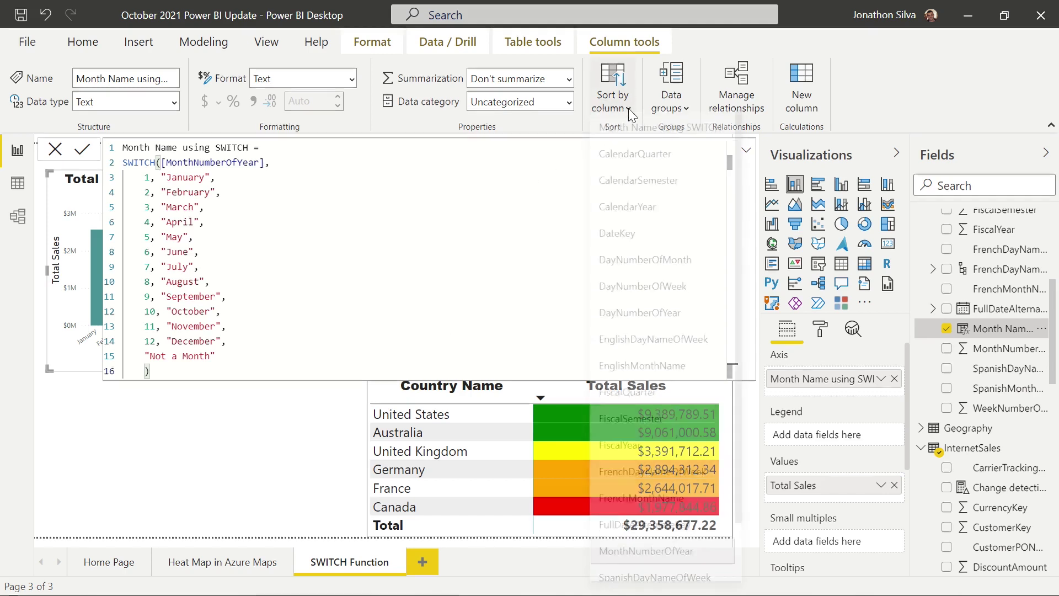
scroll(680, 323, "down", 3)
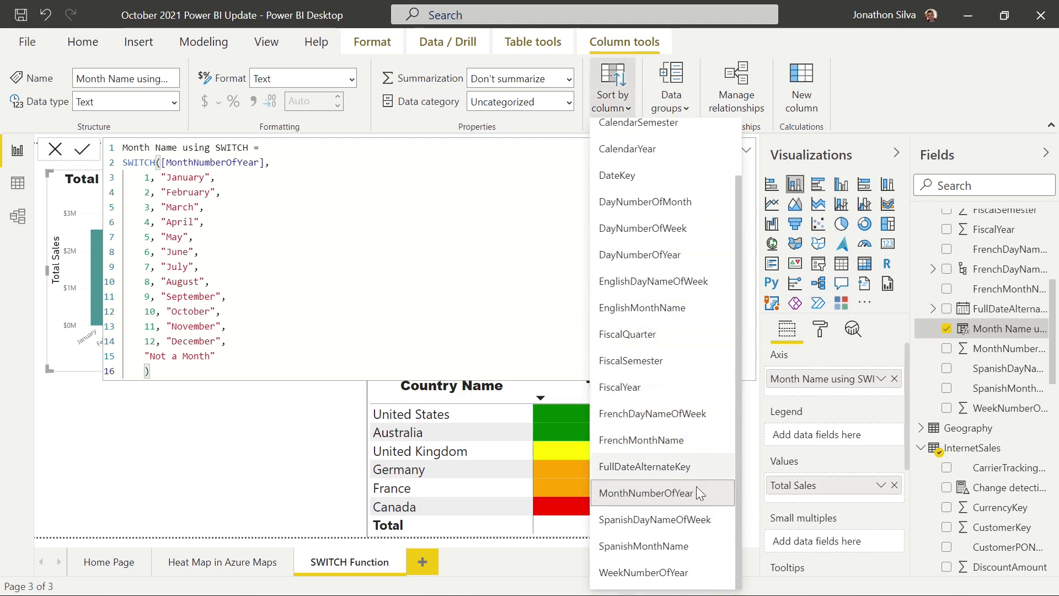
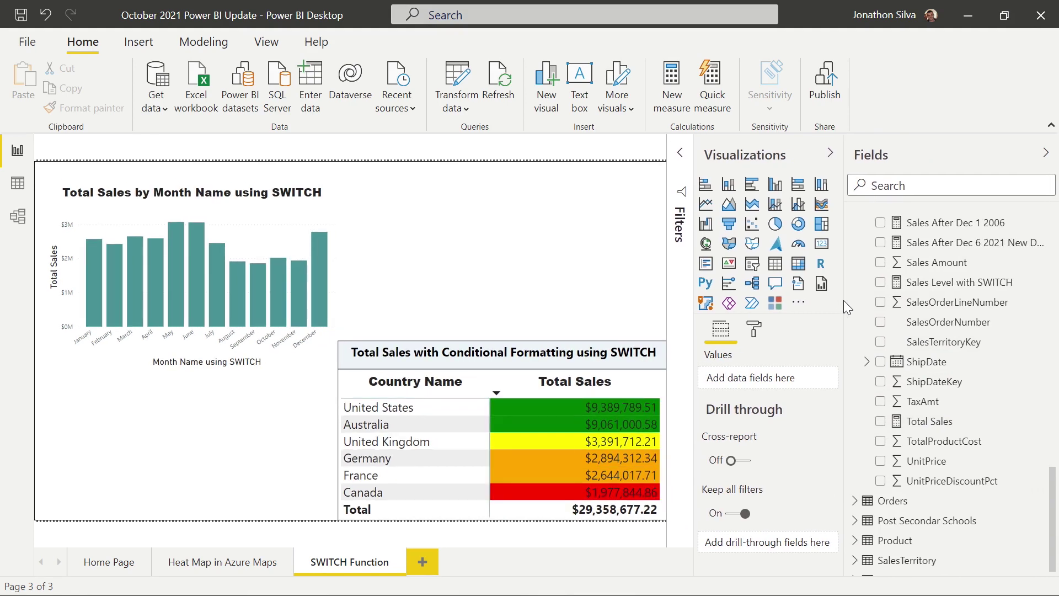
- Display the formula of the Sales Level with SWITCH measure and enlarge its text for reading
left_click(932, 287)
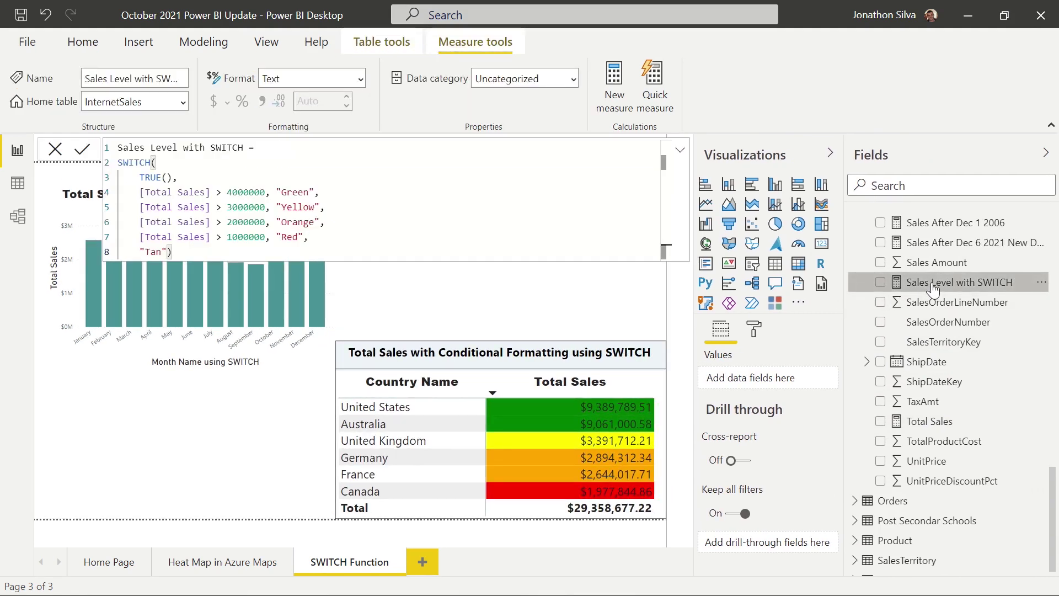
scroll(538, 221, "up", 1, "ctrl")
scroll(538, 220, "up", 2, "ctrl")
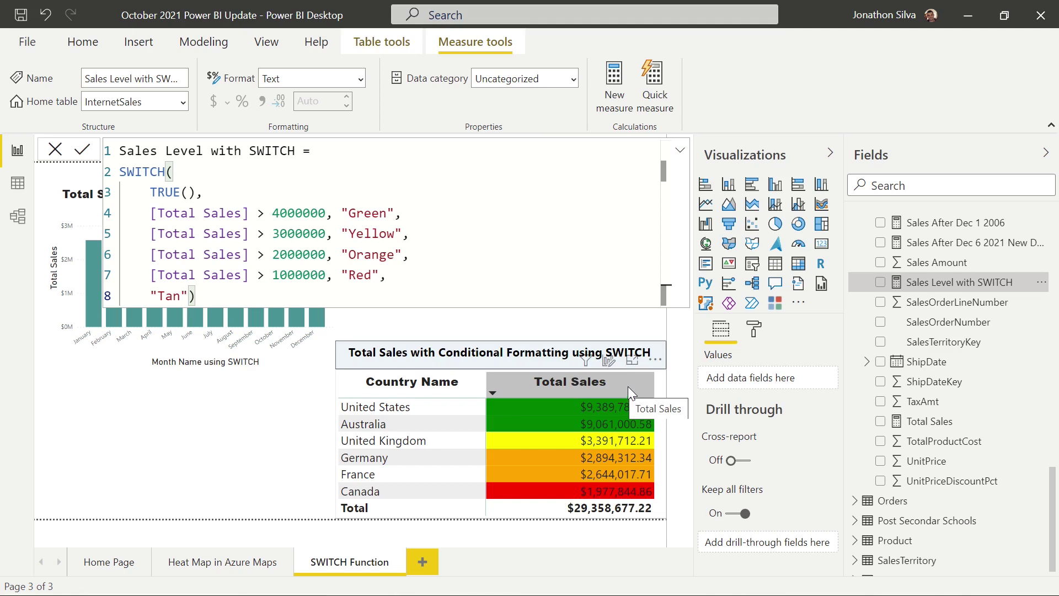
- Apply background color conditional formatting to the country matrix's Total Sales values, formatted by field value and based on Sales Level with SWITCH
left_click(477, 441)
left_click(471, 440)
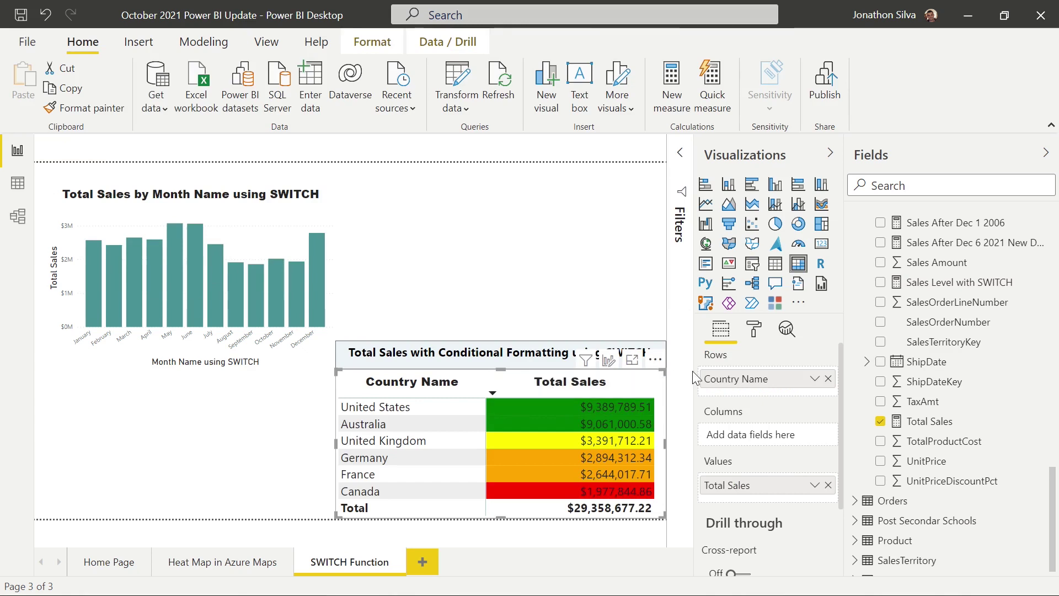
left_click(815, 485)
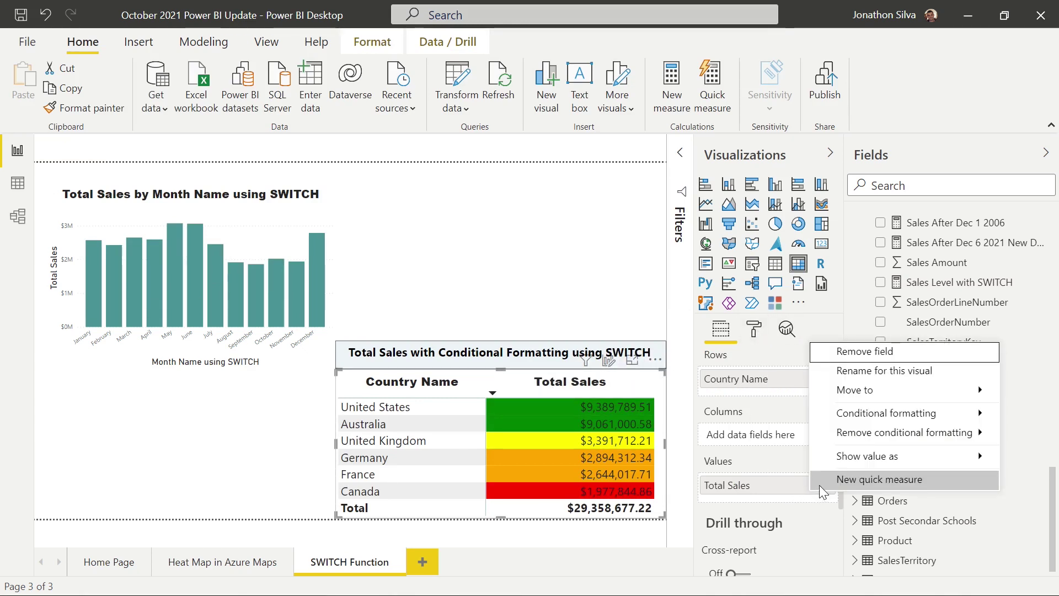
mouse_move(854, 419)
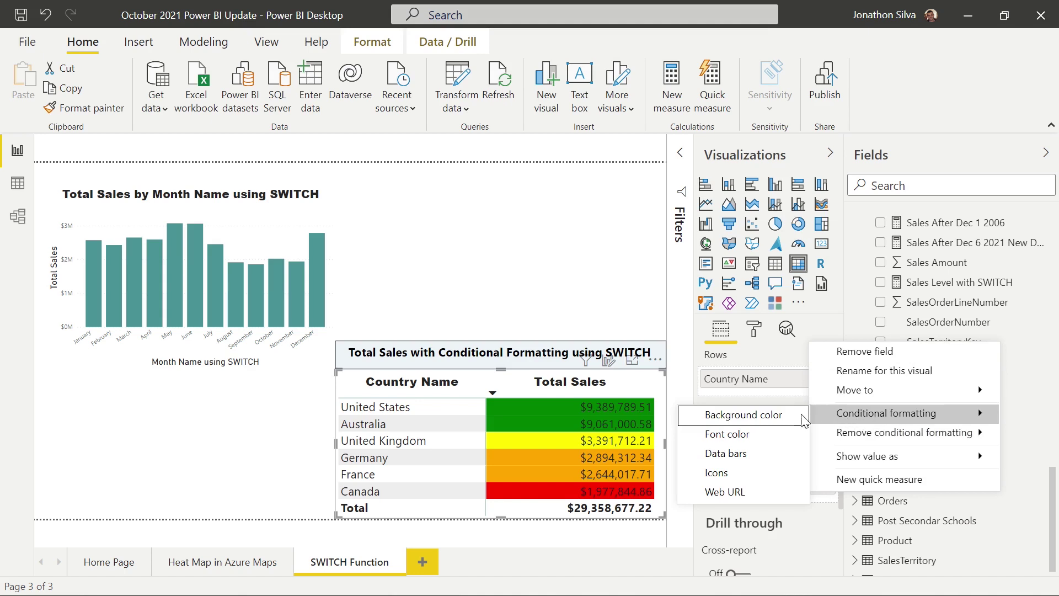
left_click(775, 419)
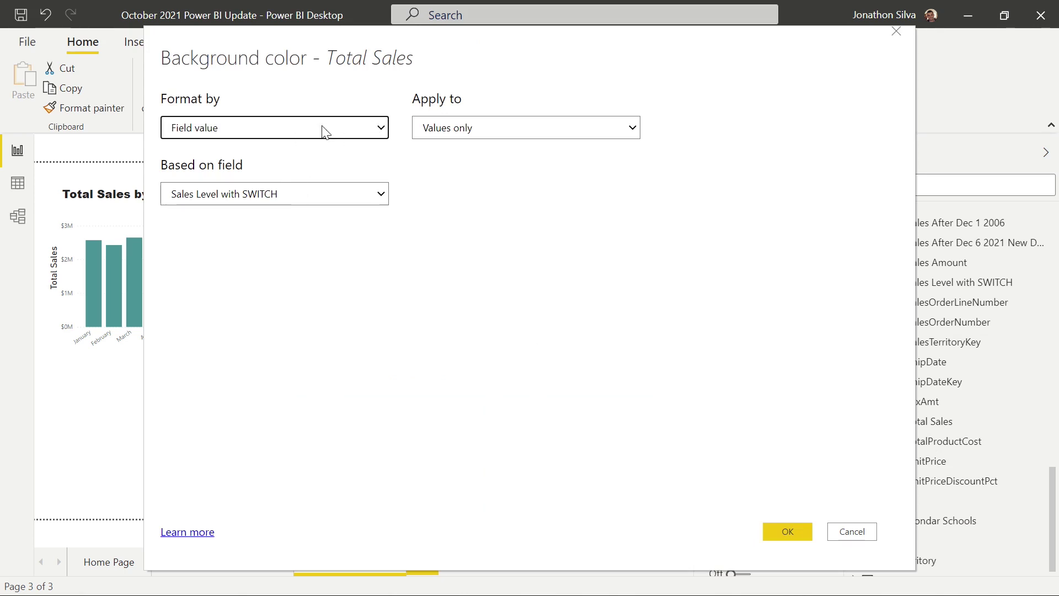
left_click(384, 130)
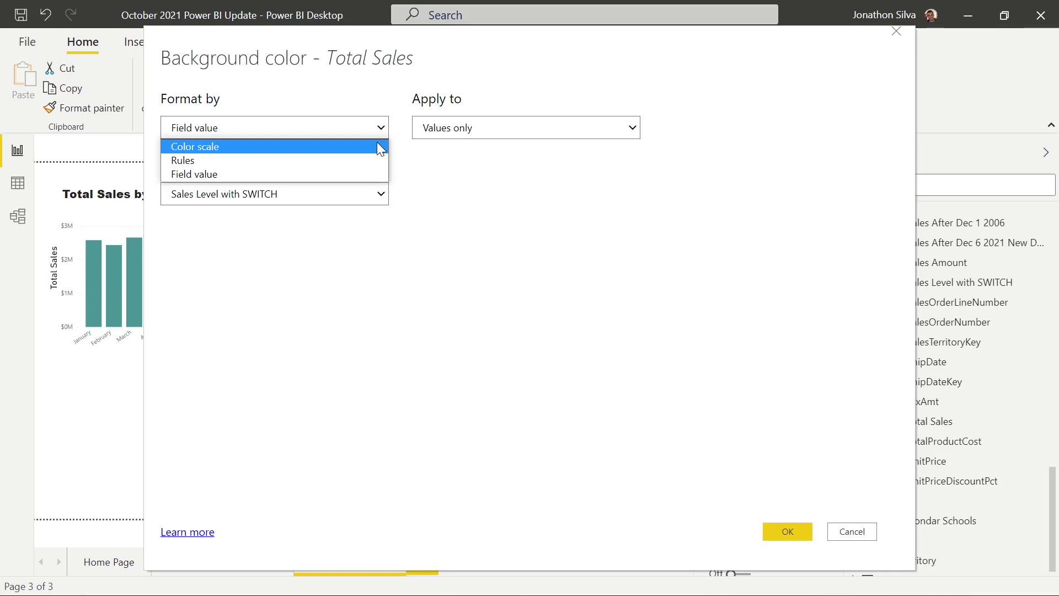
left_click(370, 170)
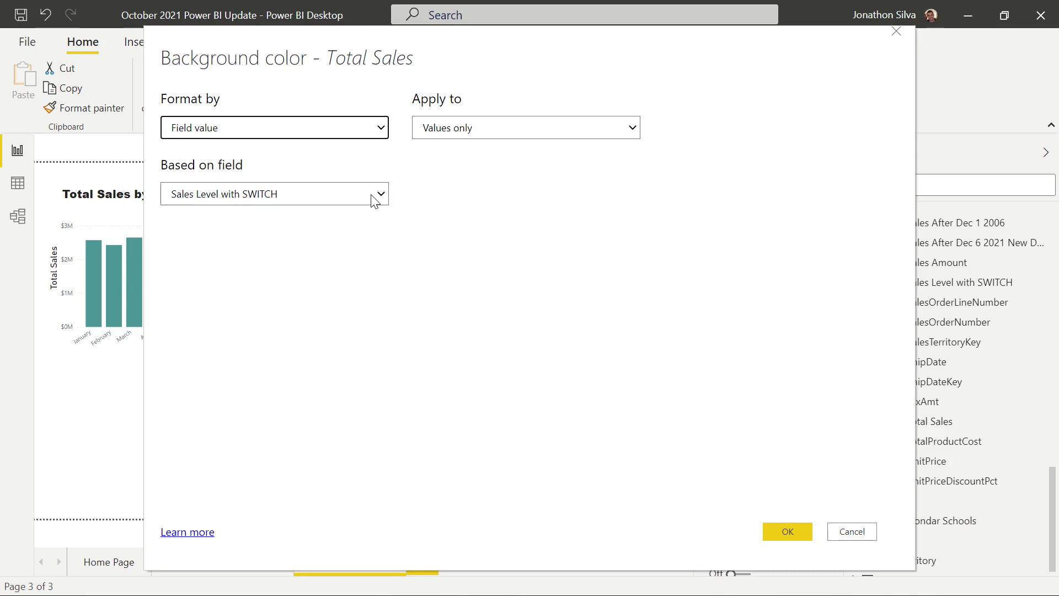
left_click(783, 532)
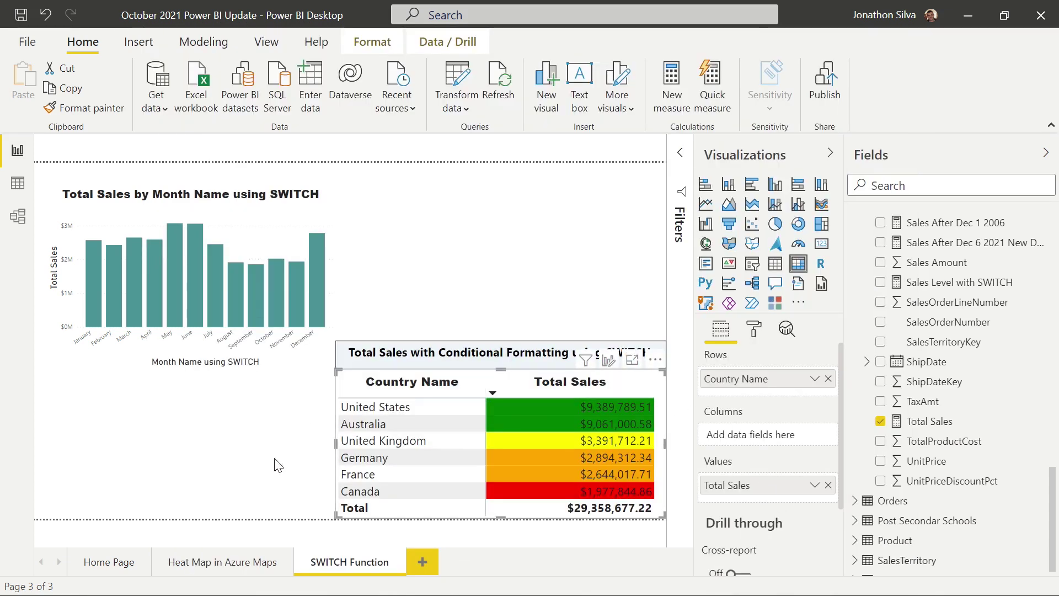
left_click(274, 485)
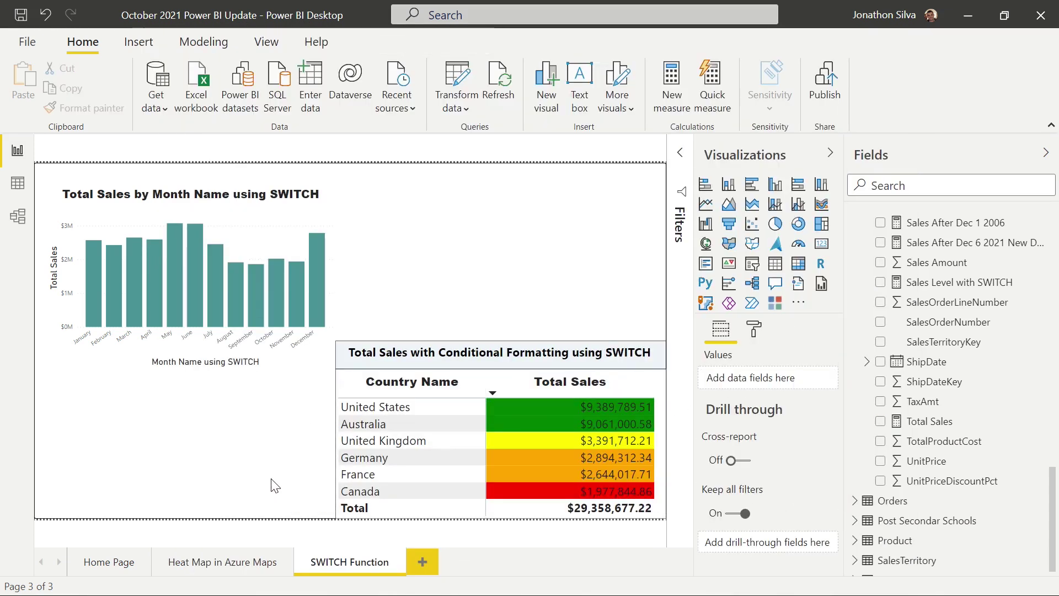